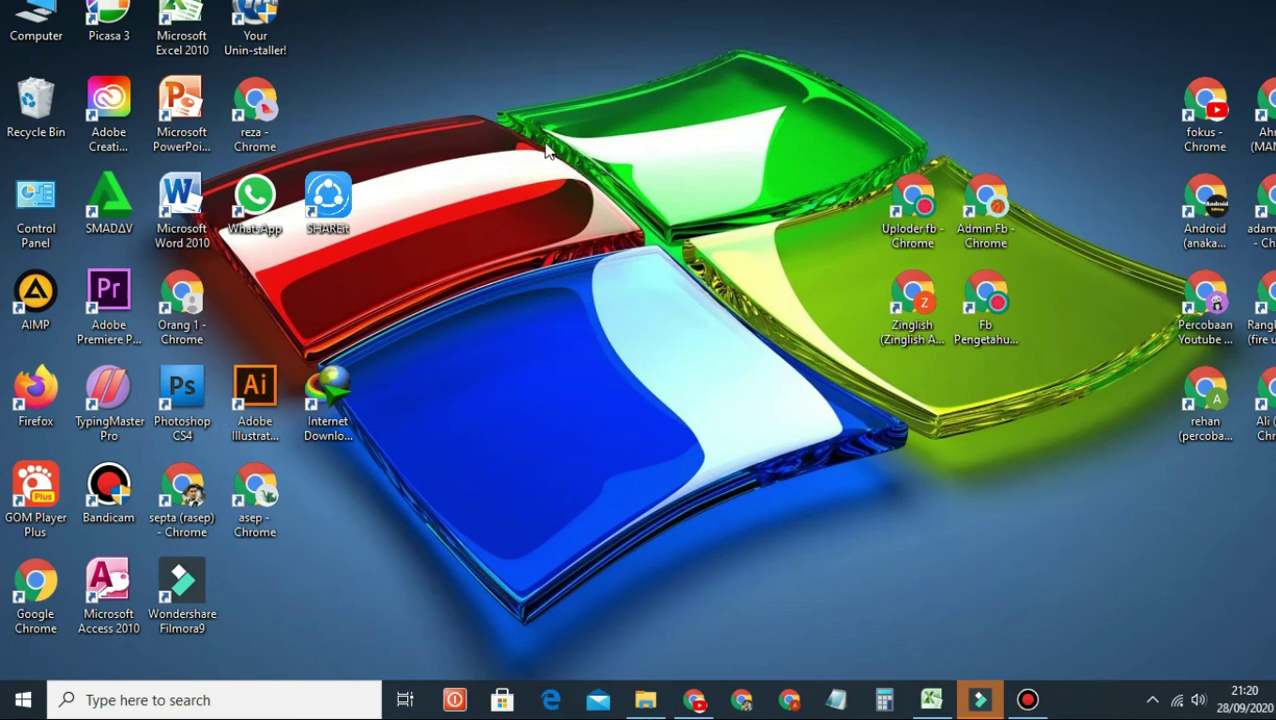
right_click(542, 143)
click(580, 198)
right_click(581, 197)
click(595, 250)
right_click(608, 133)
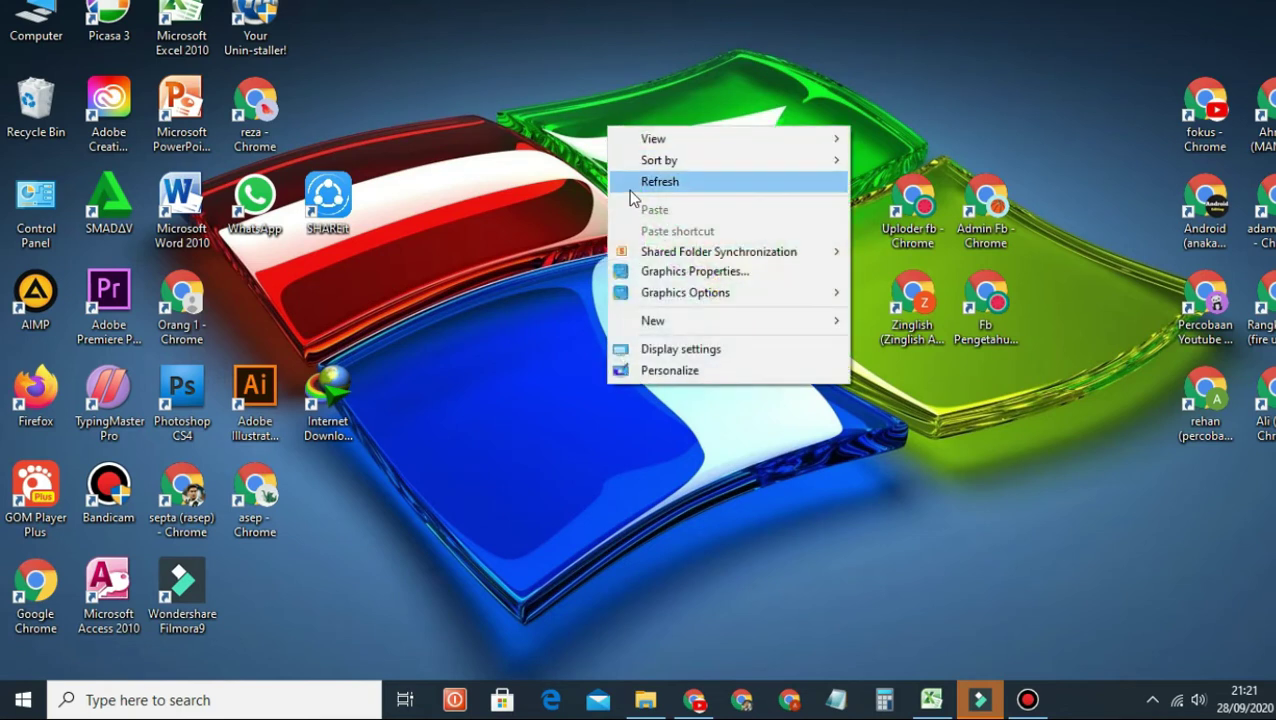
click(630, 190)
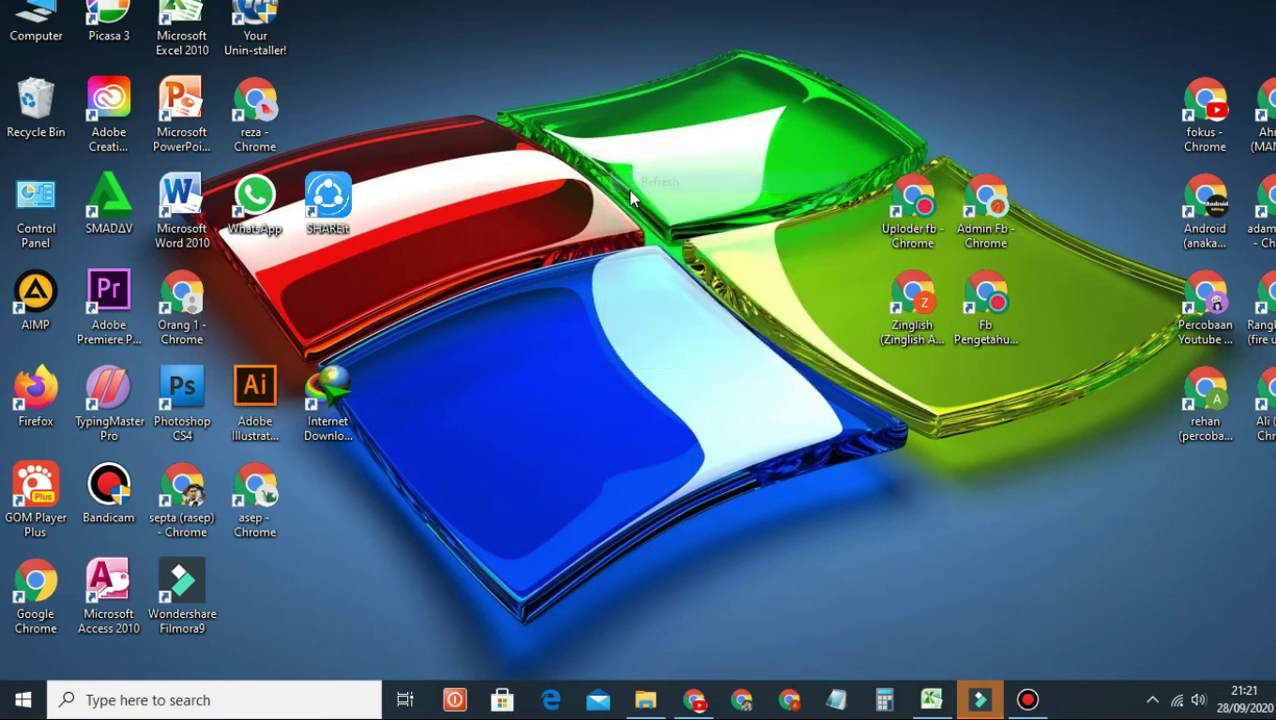
right_click(598, 140)
click(610, 191)
right_click(616, 186)
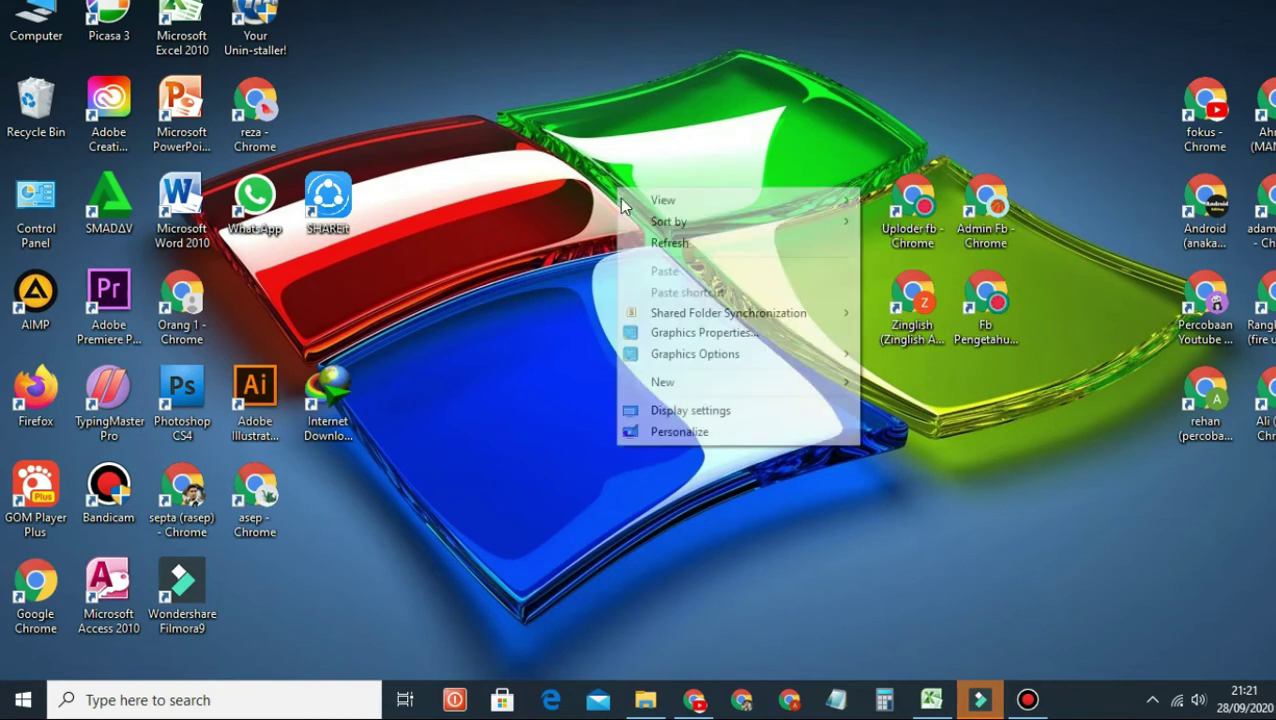
click(640, 242)
right_click(560, 161)
click(595, 216)
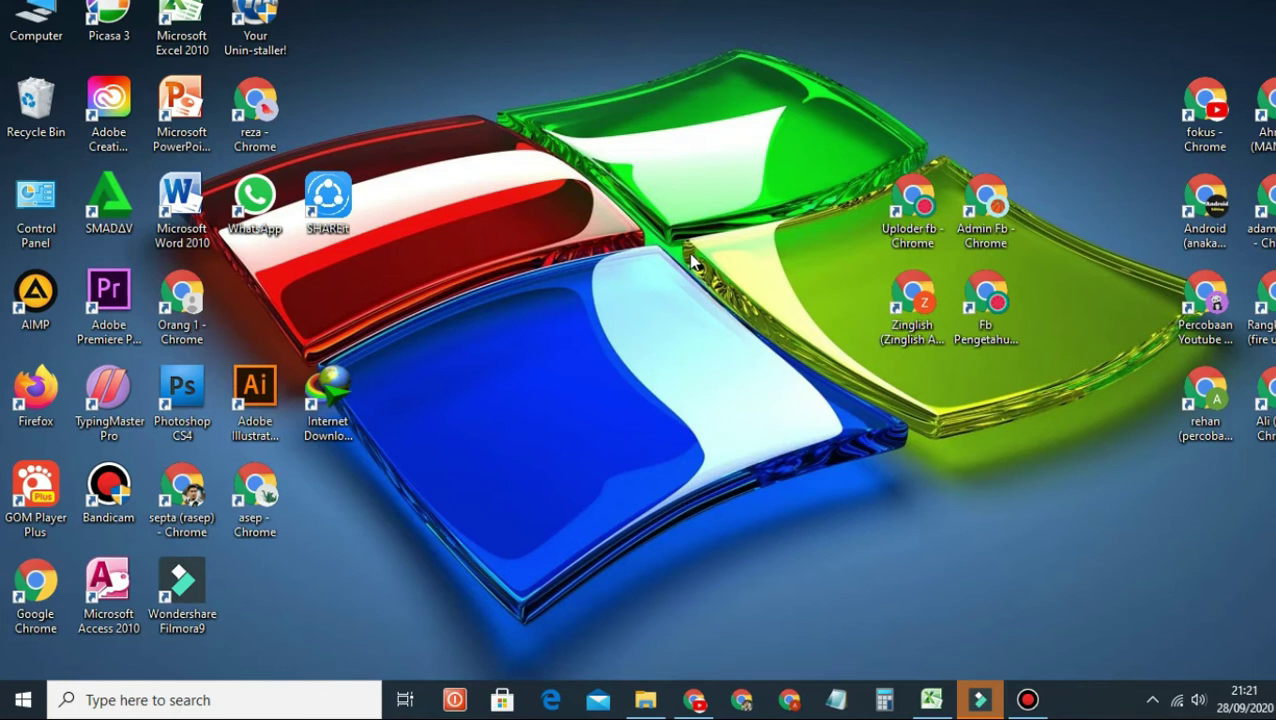
key(F5)
right_click(643, 177)
click(672, 221)
Move the SHAREit shortcut to an empty spot near the middle of the desktop and refresh the desktop
drag(332, 208, 580, 270)
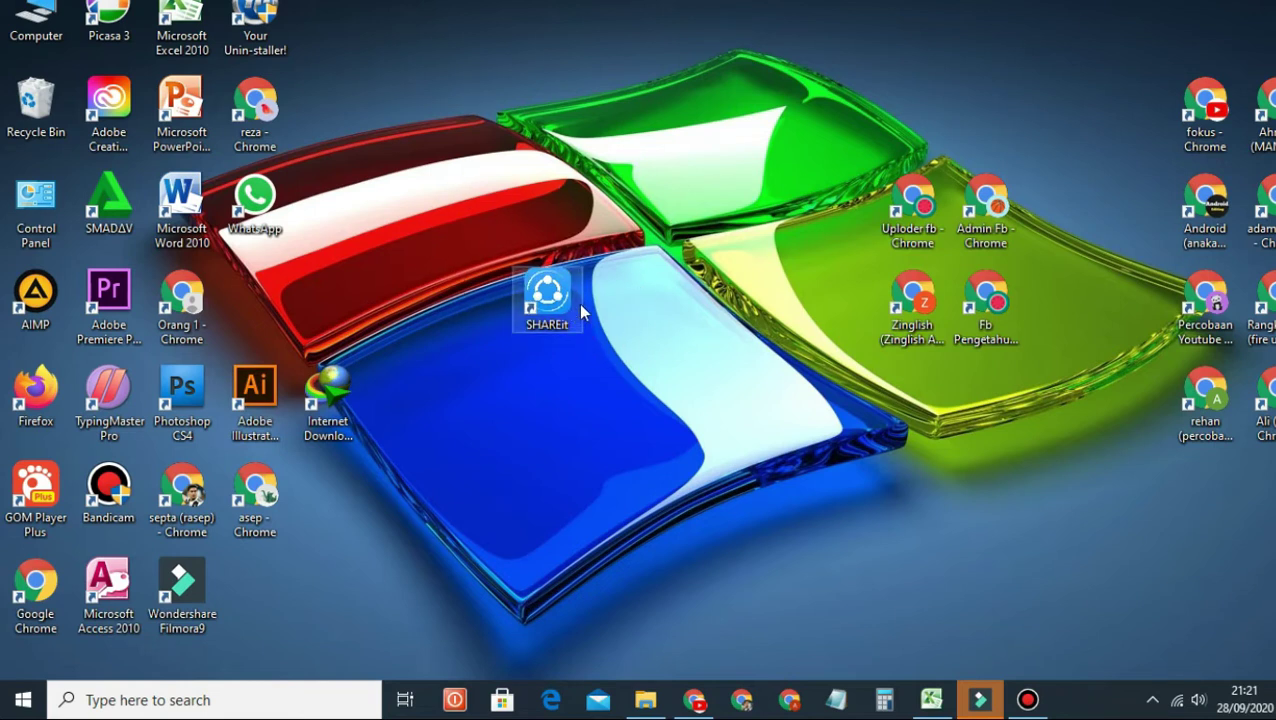
key(F5)
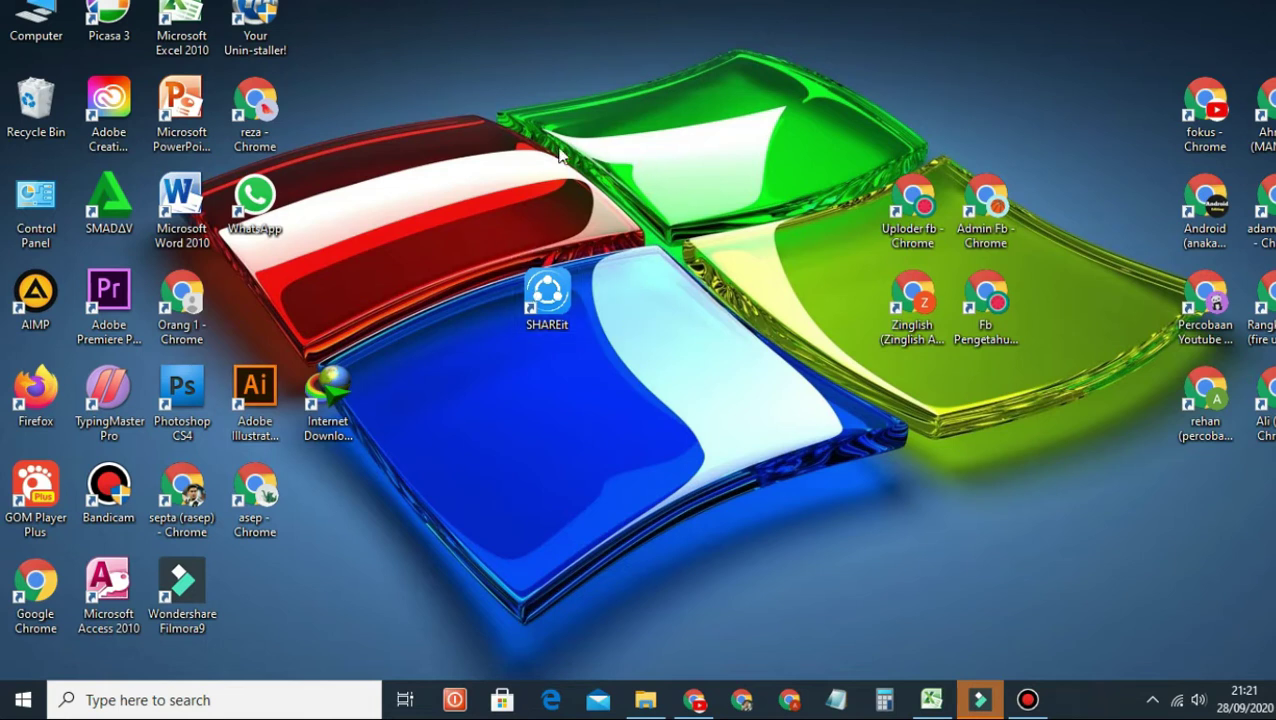
click(540, 295)
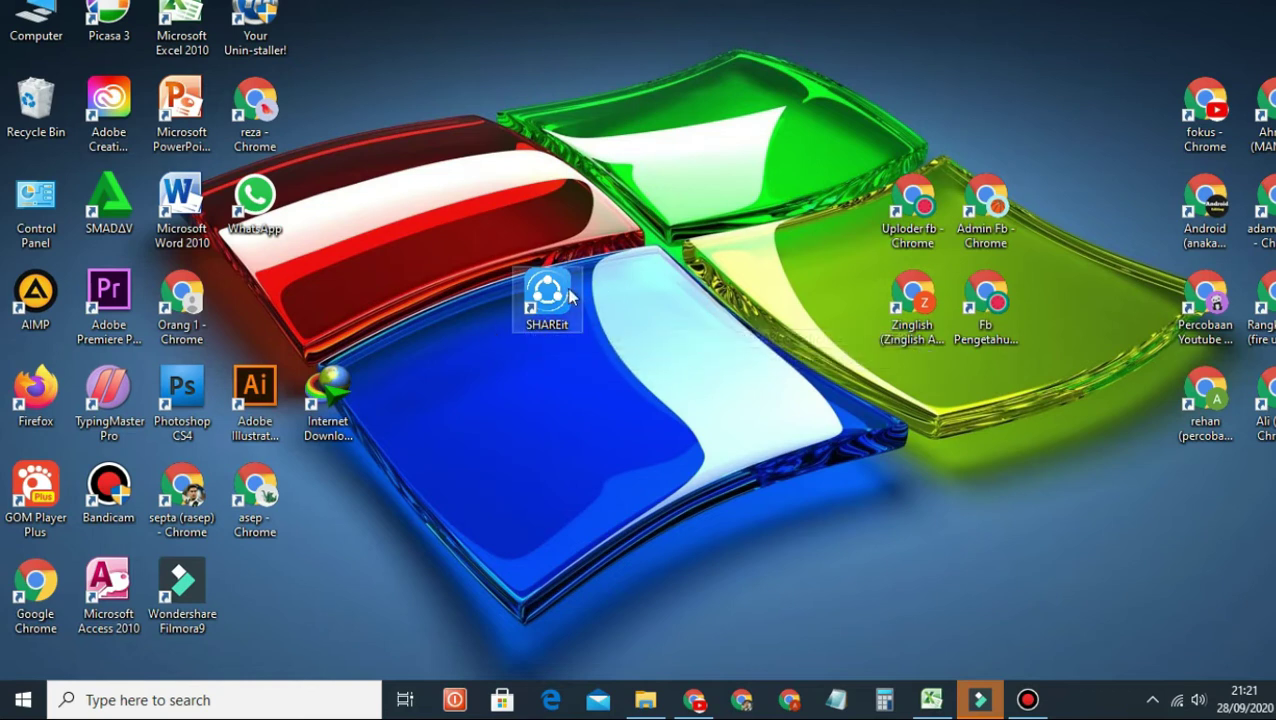
drag(570, 295, 541, 312)
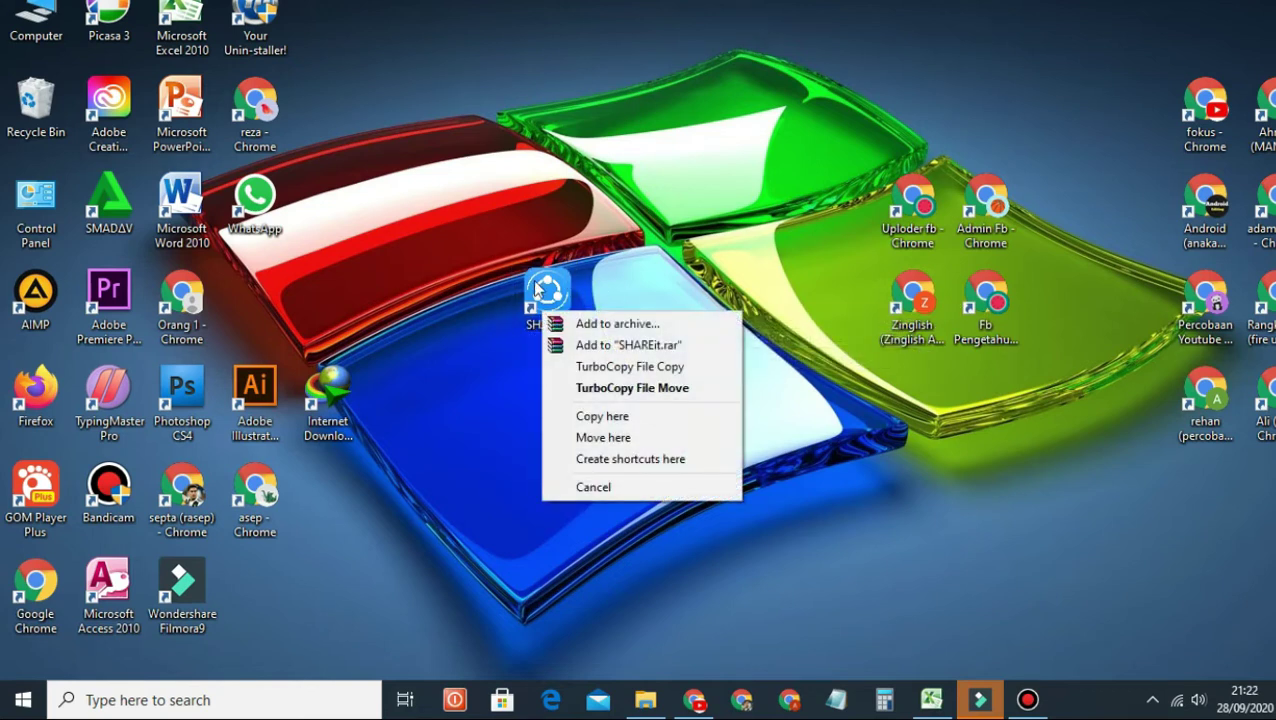
click(541, 296)
right_click(546, 295)
click(612, 188)
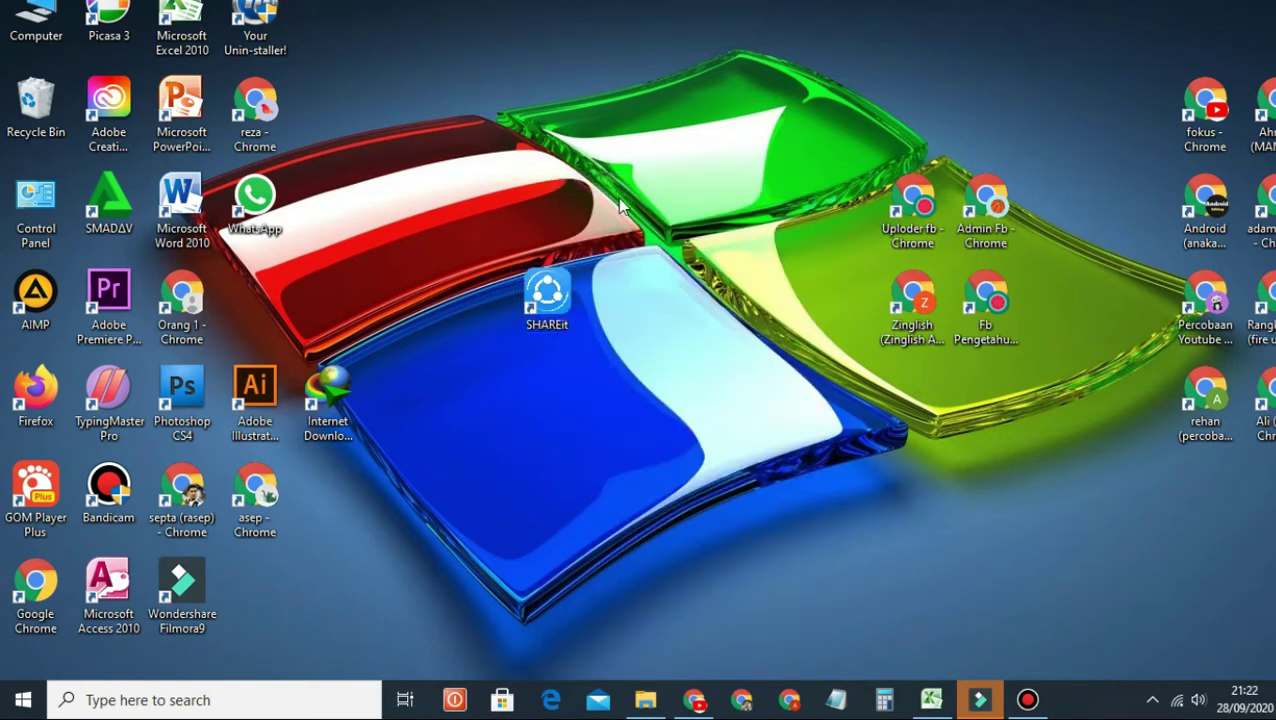
Check the PC's Wi-Fi connection and launch SHAREit, placing its window higher on the desktop
click(1178, 702)
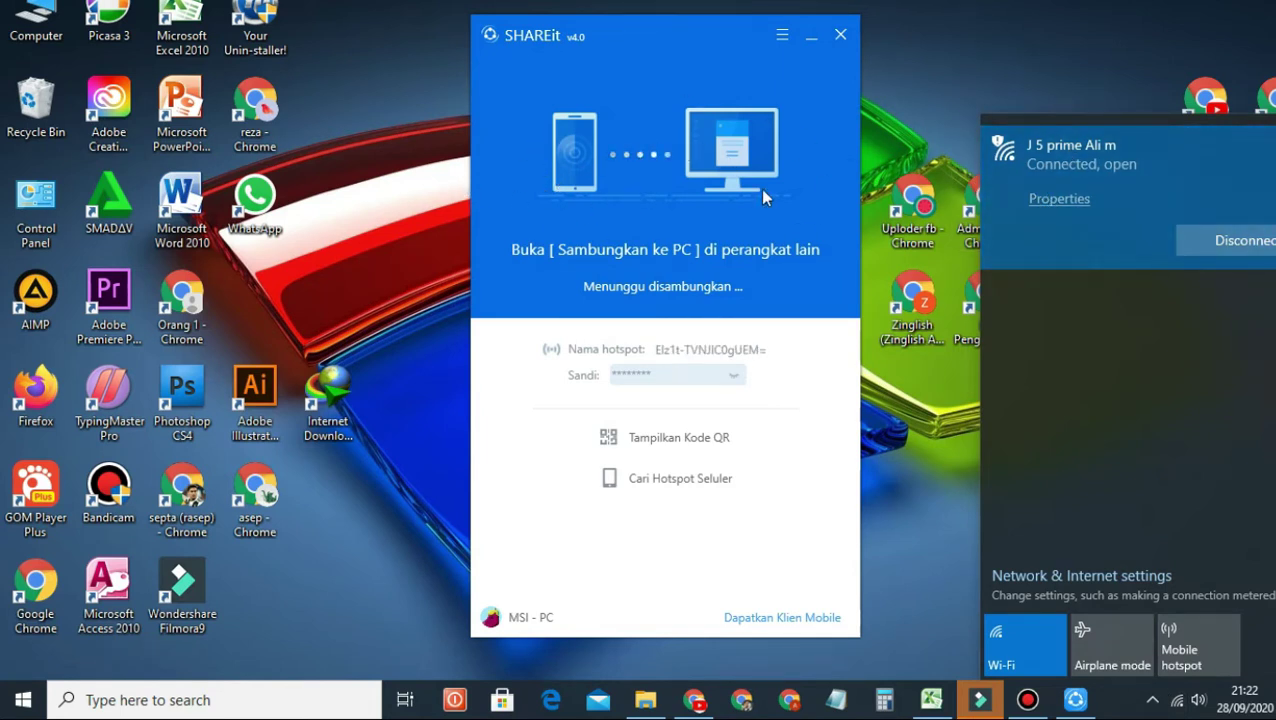
drag(712, 48, 698, 22)
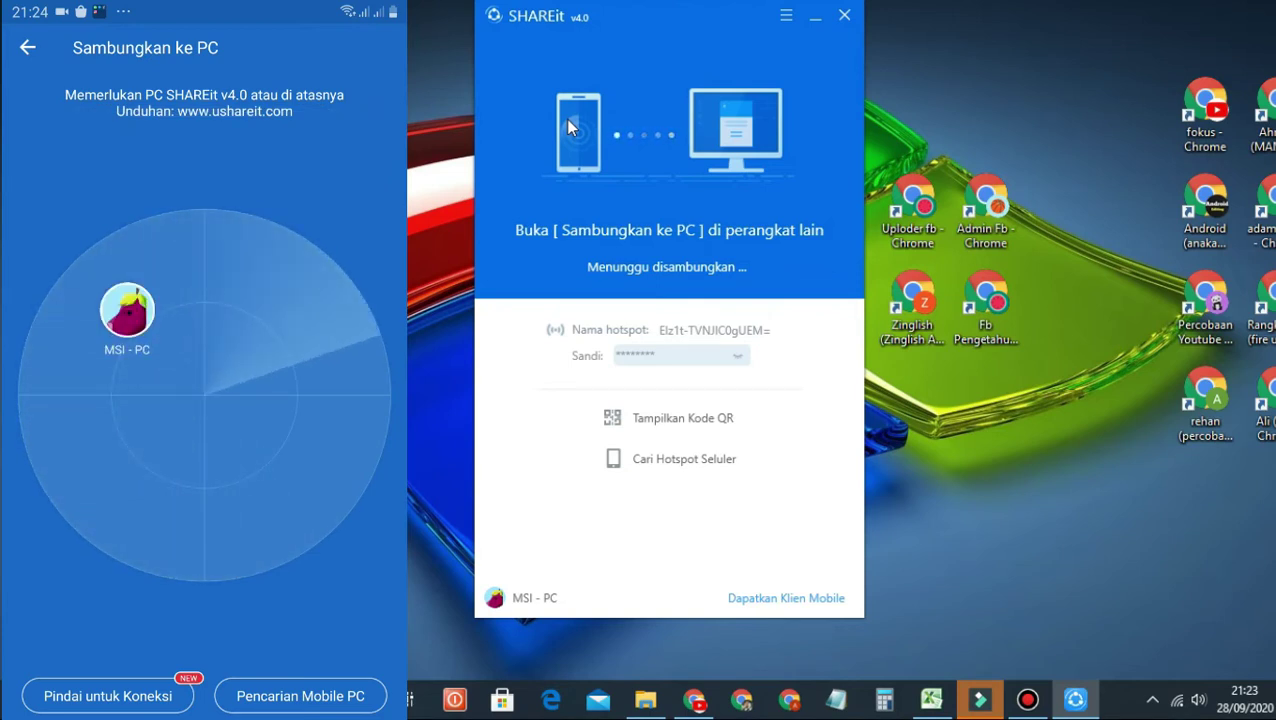
Start the mobile hotspot search (Cari Hotspot Seluler) and accept the phone's connection request
click(718, 462)
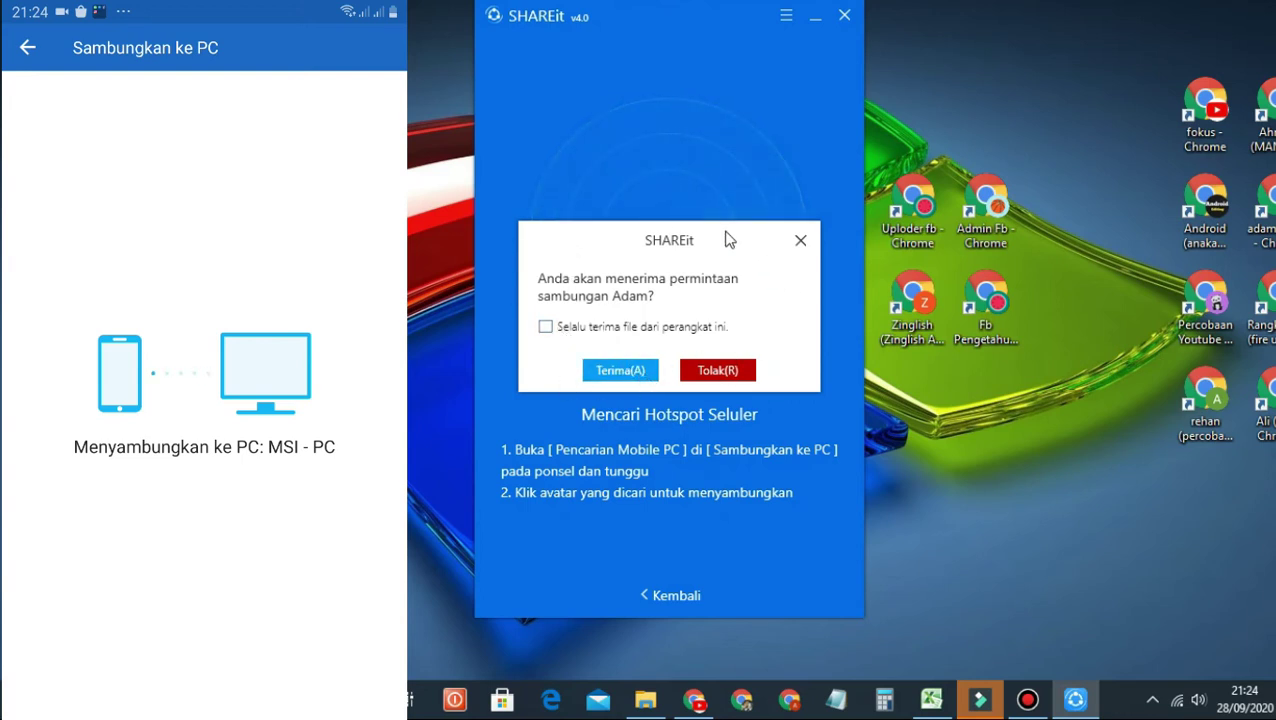
click(545, 326)
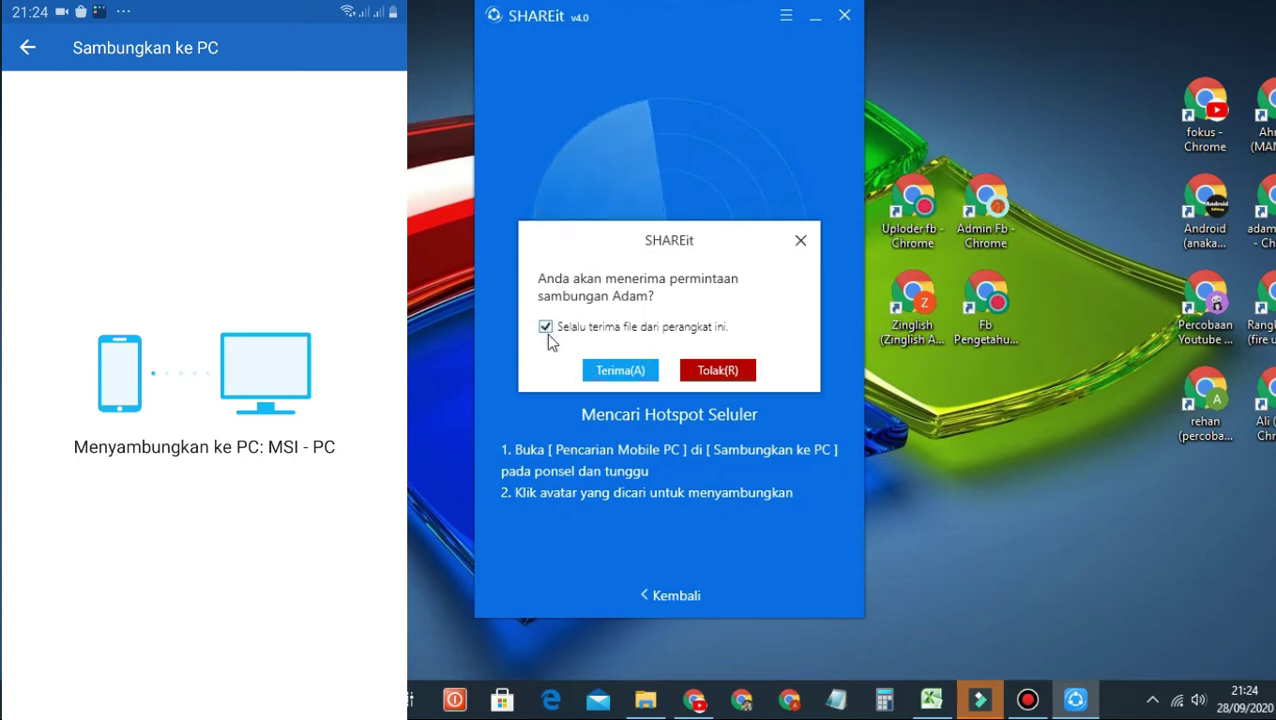
click(545, 326)
click(615, 372)
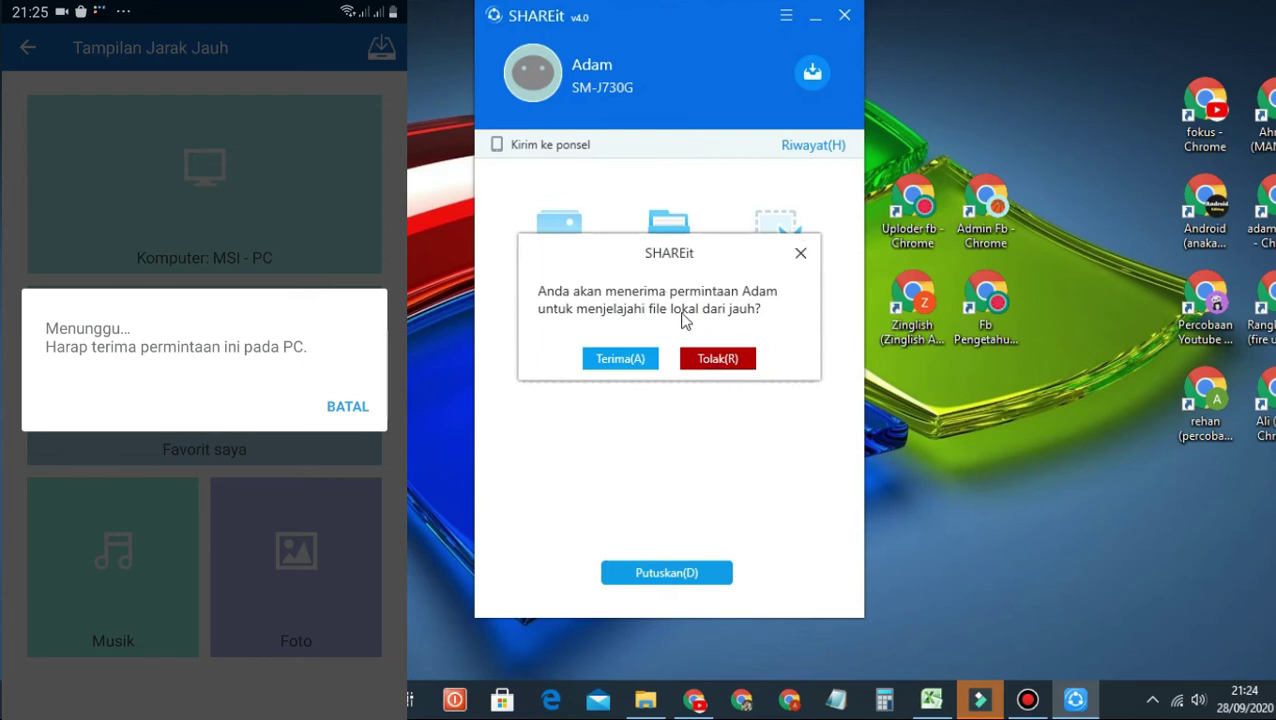
Allow the phone to browse the PC's local files remotely and move the SHAREit window aside
click(622, 360)
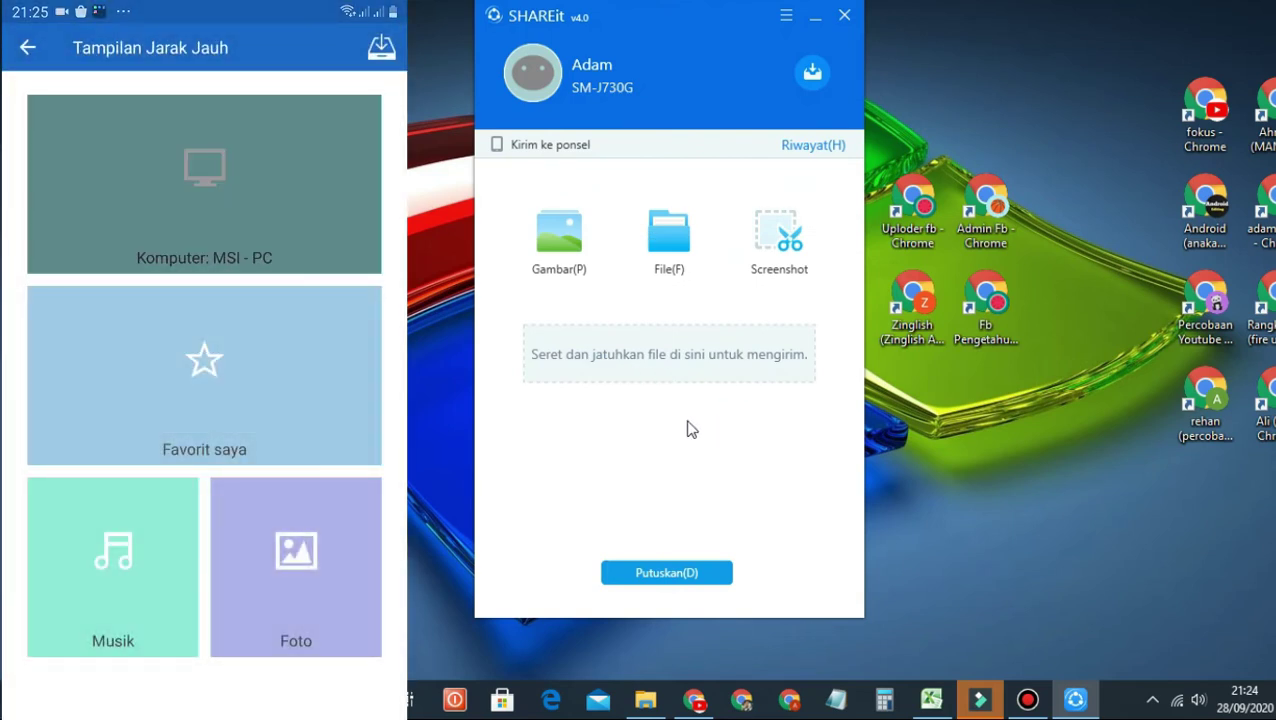
drag(674, 14, 1124, 29)
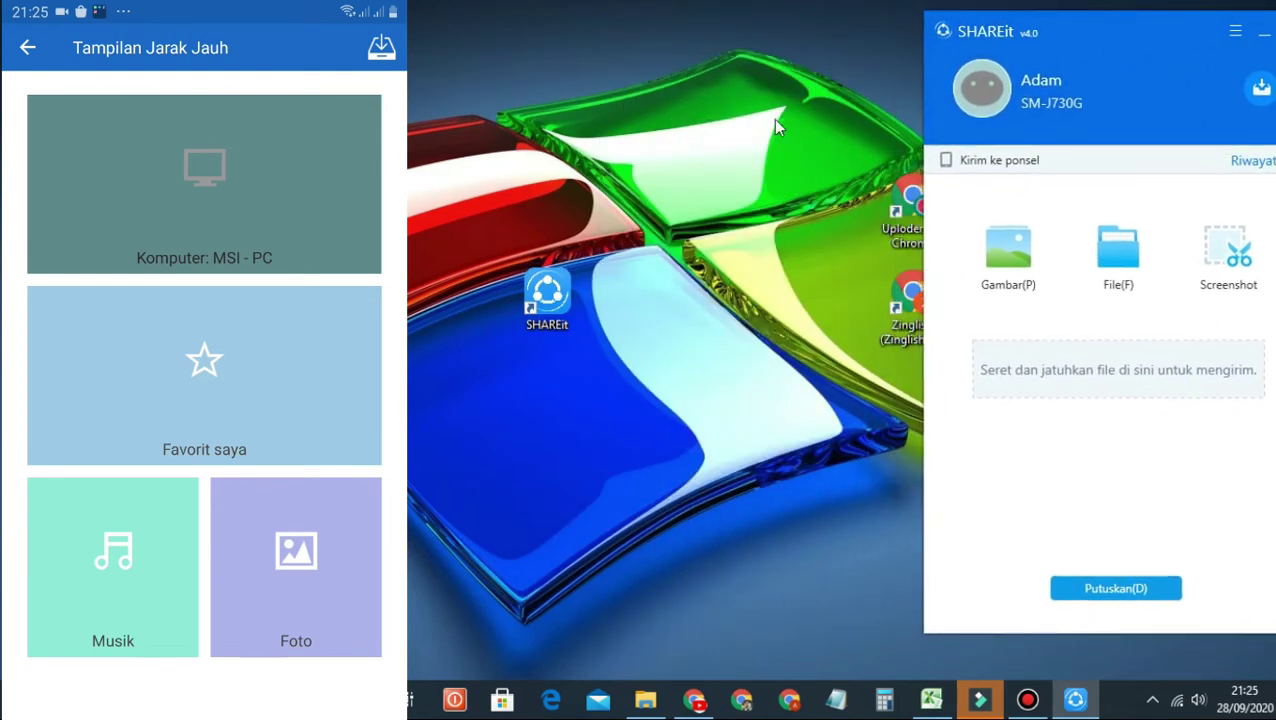
right_click(586, 64)
click(618, 114)
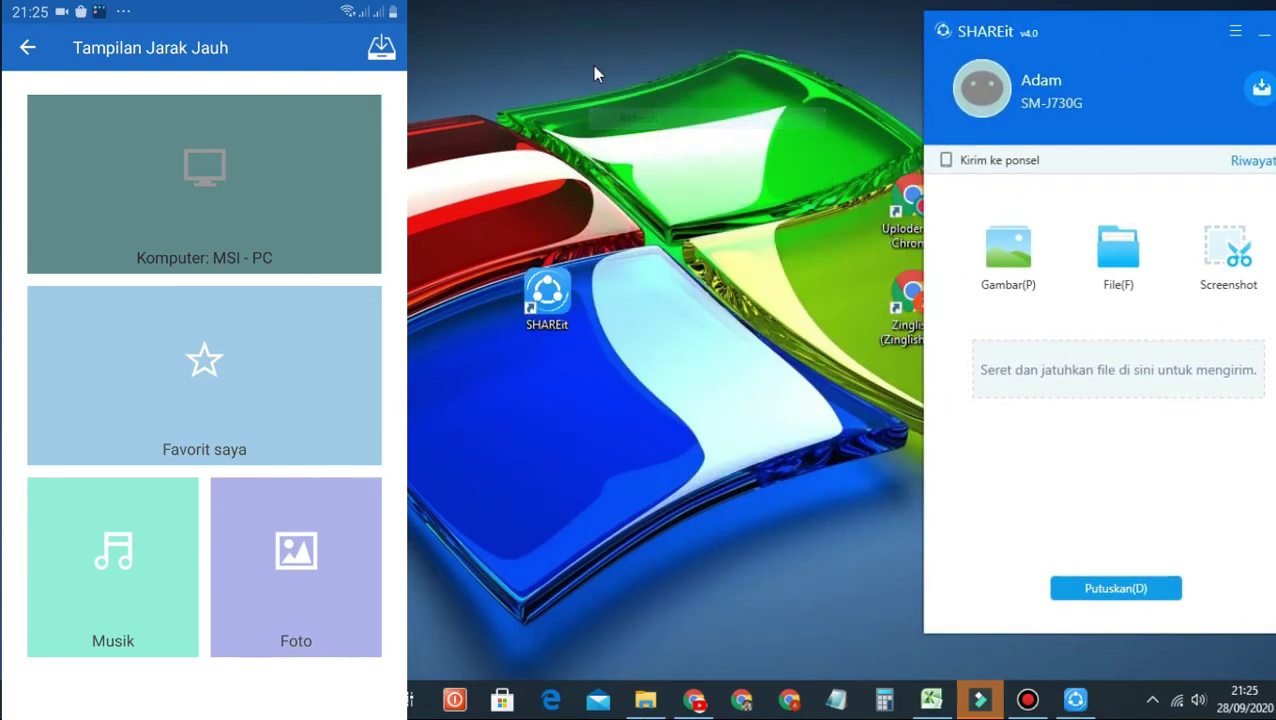
right_click(592, 68)
click(624, 114)
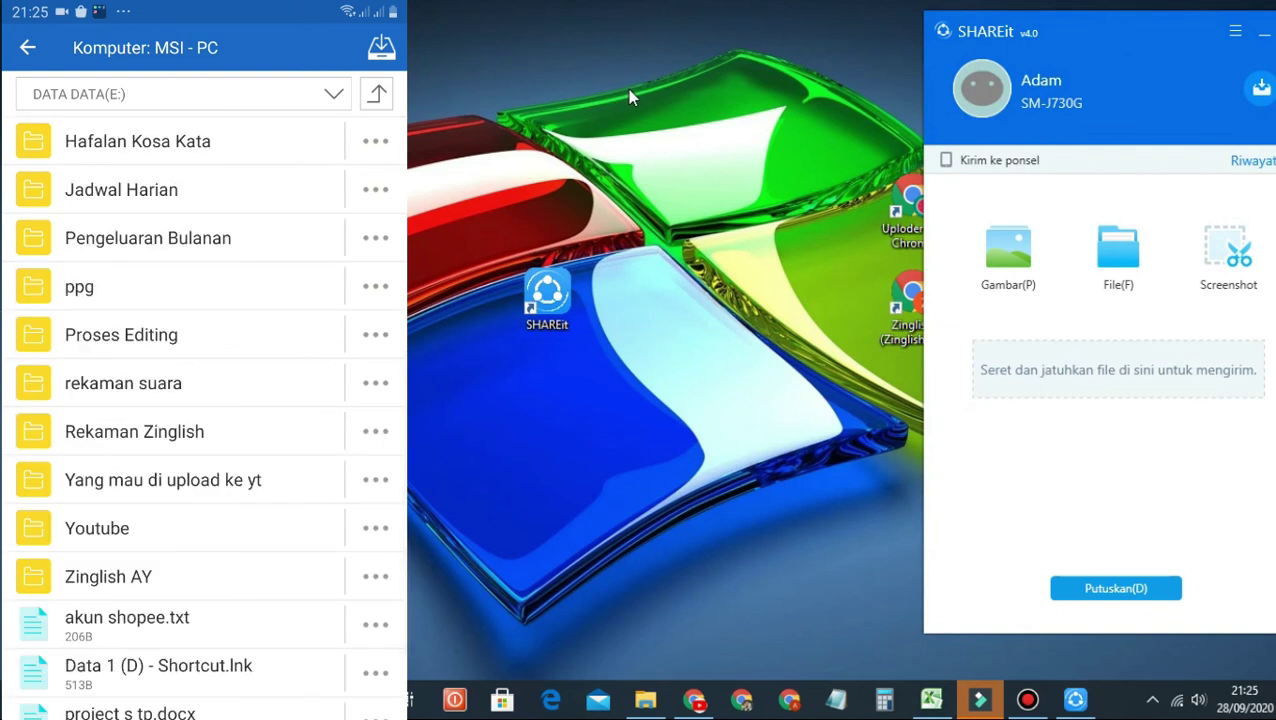
View the Windows 7 wallpaper image in the Background PC folder on DATA DATA (E:), then put the viewer and folder window away
click(643, 702)
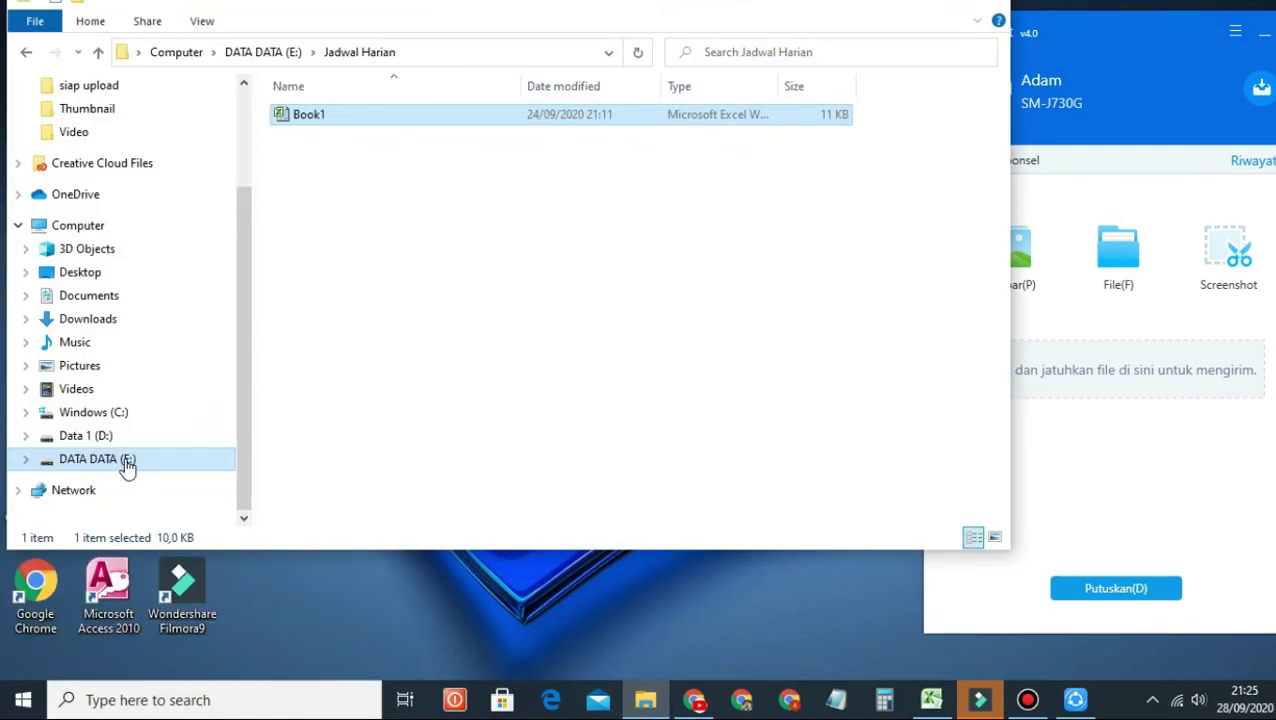
click(120, 462)
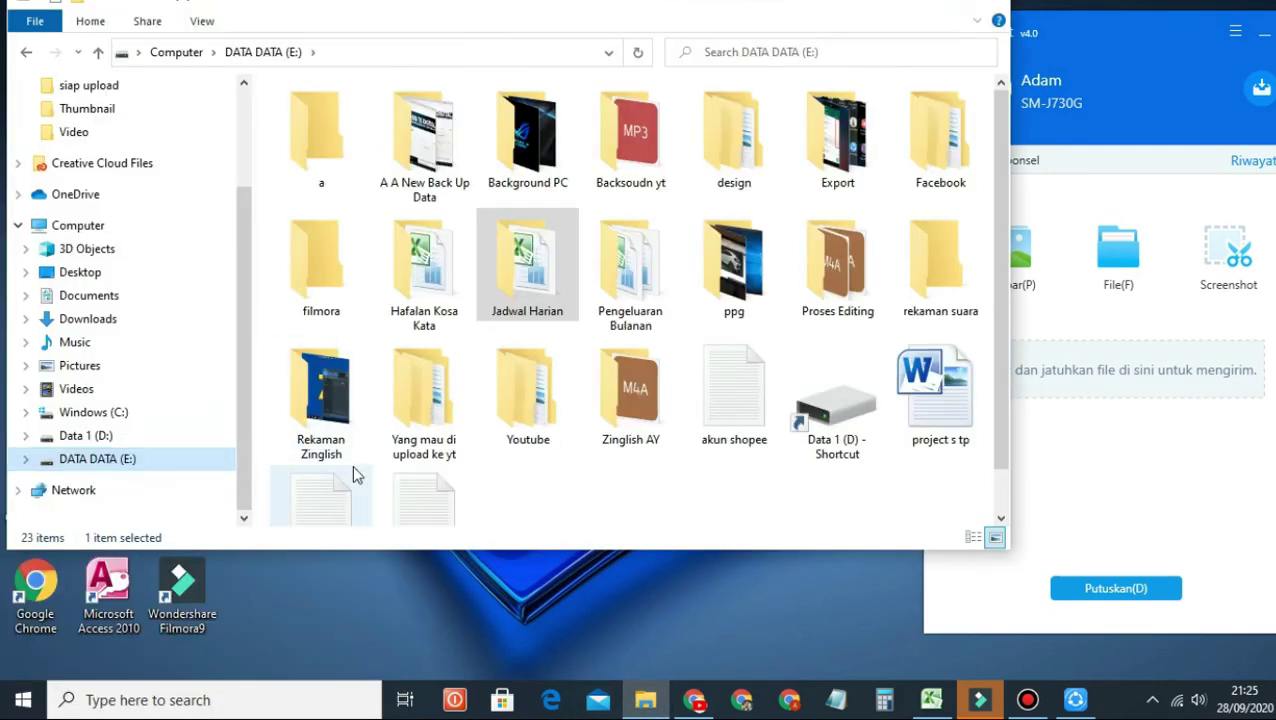
double_click(528, 140)
click(645, 180)
double_click(645, 180)
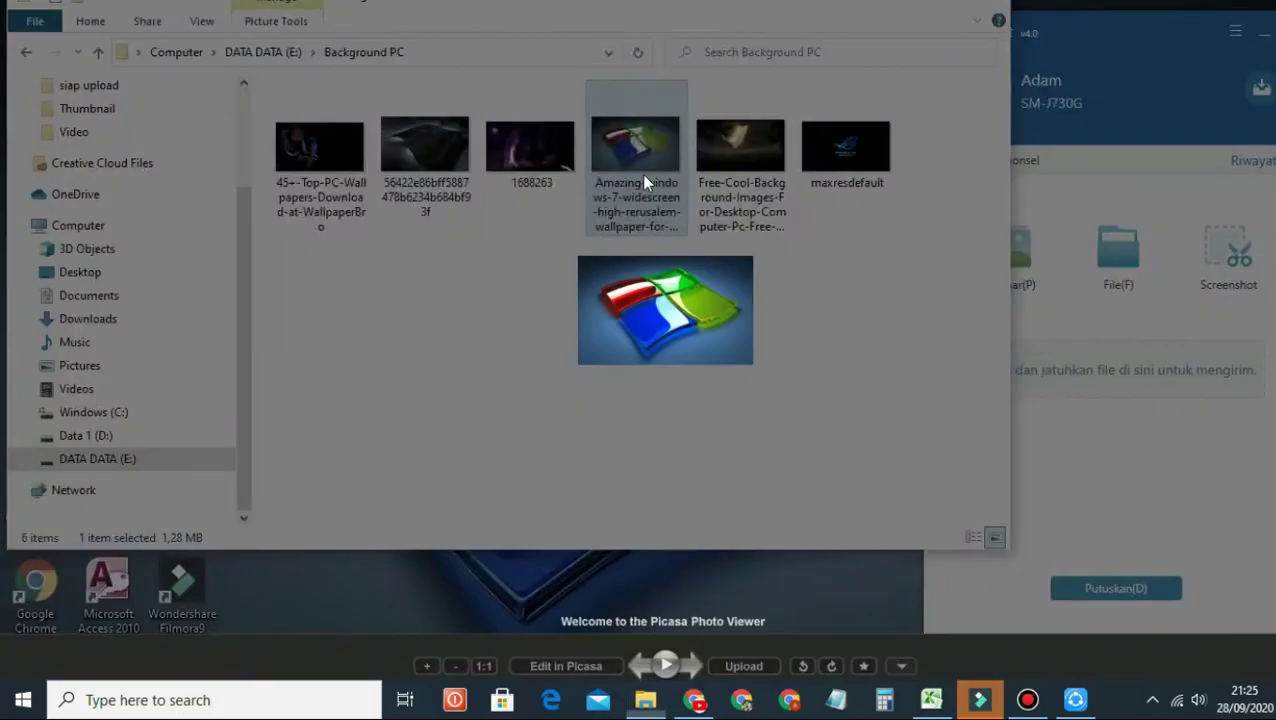
click(894, 23)
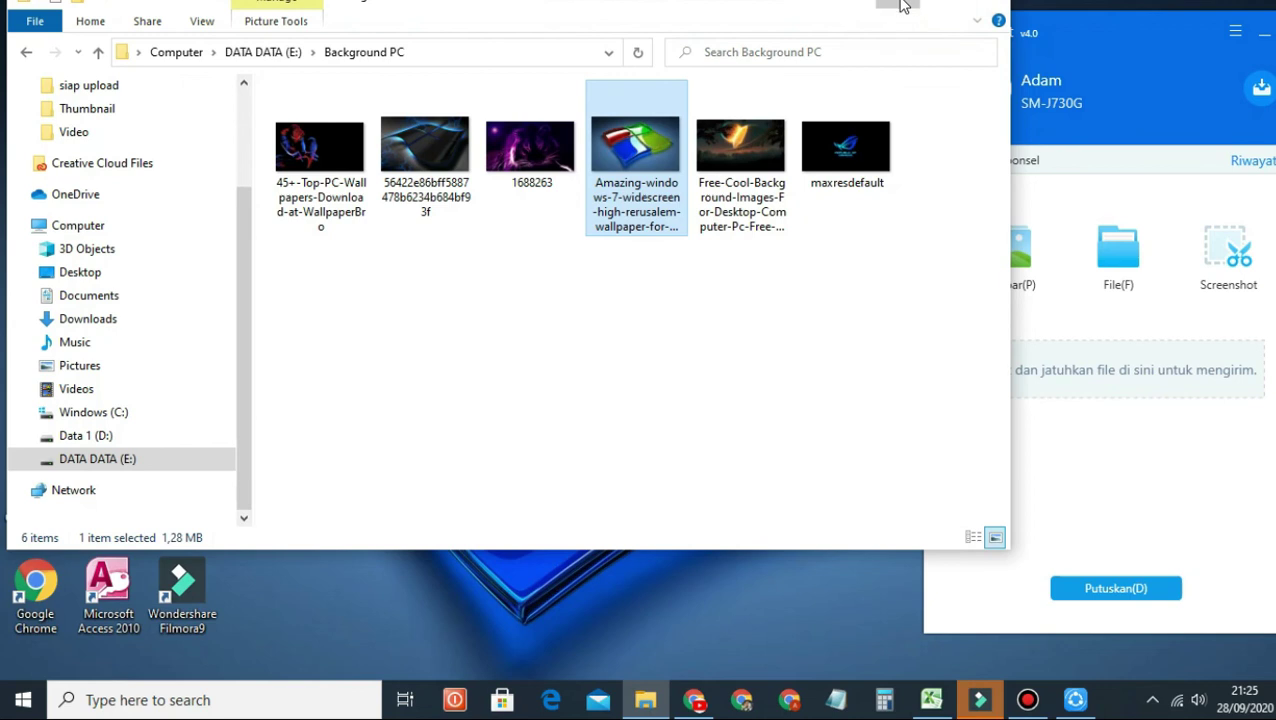
click(900, 6)
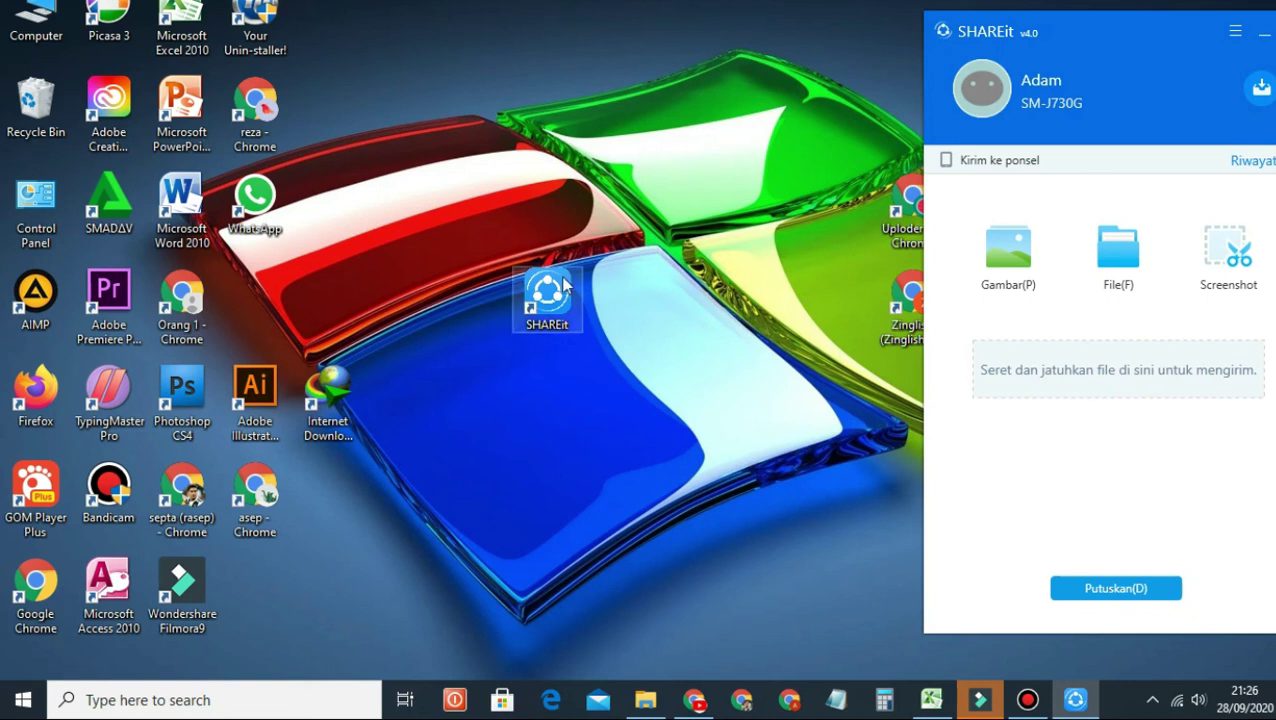
right_click(564, 46)
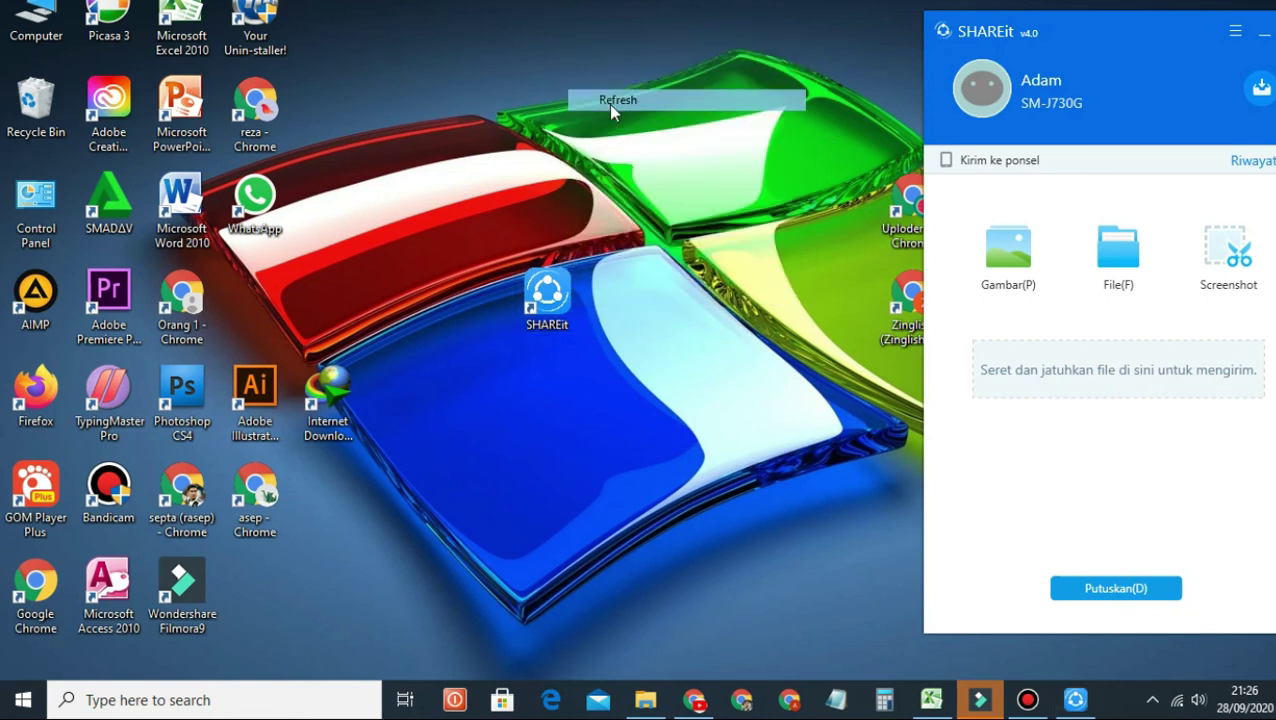
right_click(567, 42)
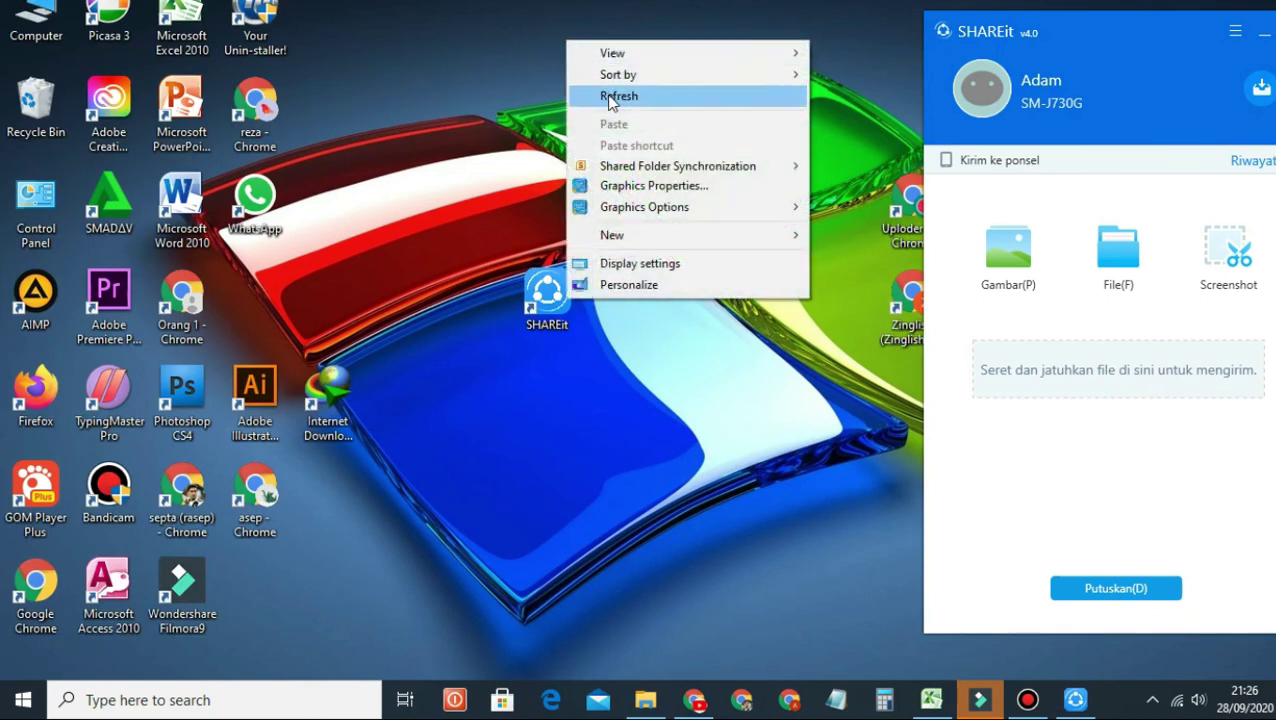
click(612, 97)
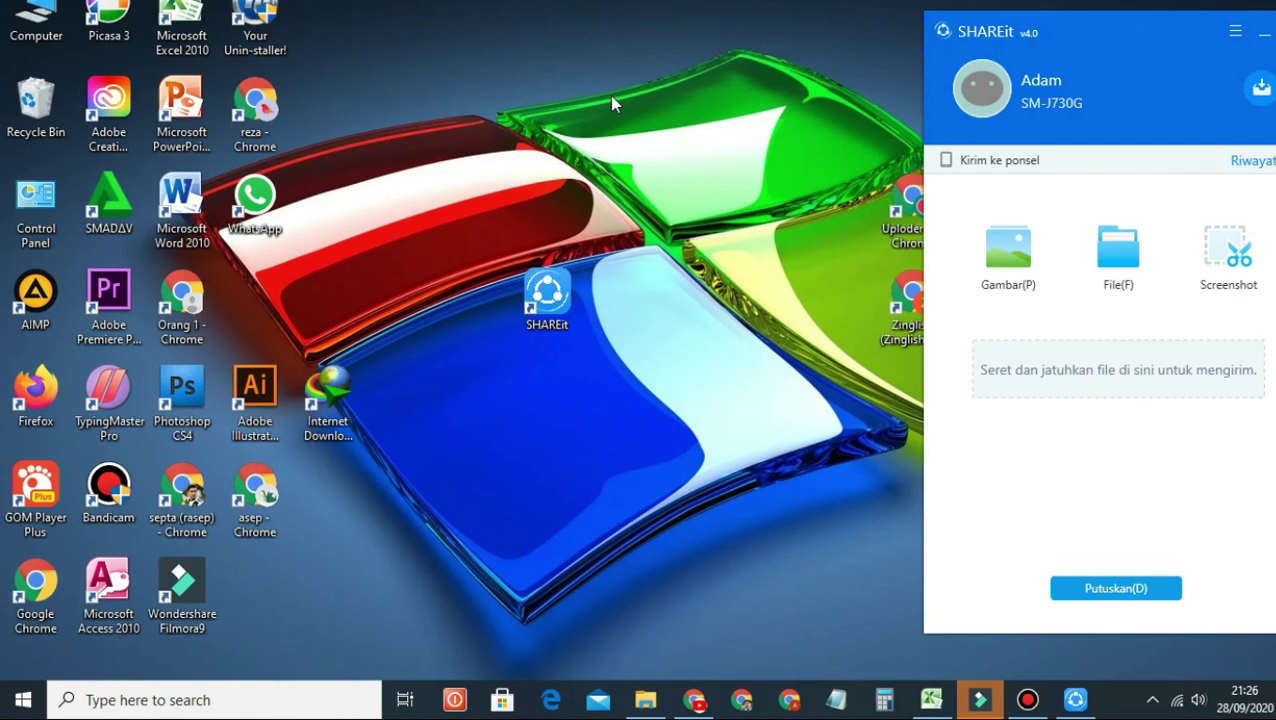